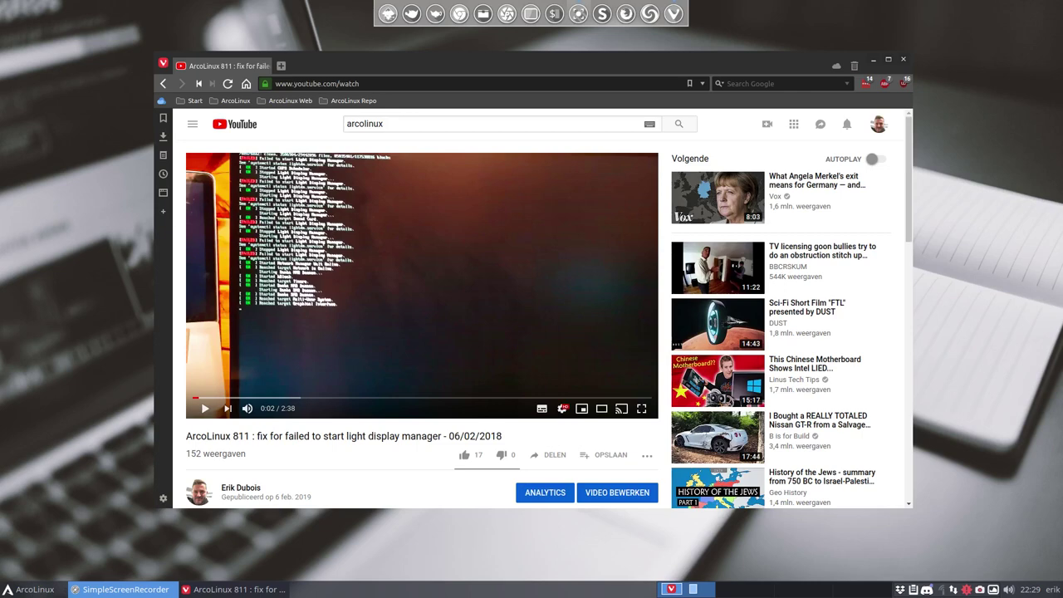
# Step: Scroll the browser page and highlight the video's publish date
pyautogui.scroll(-3, 376, 432)
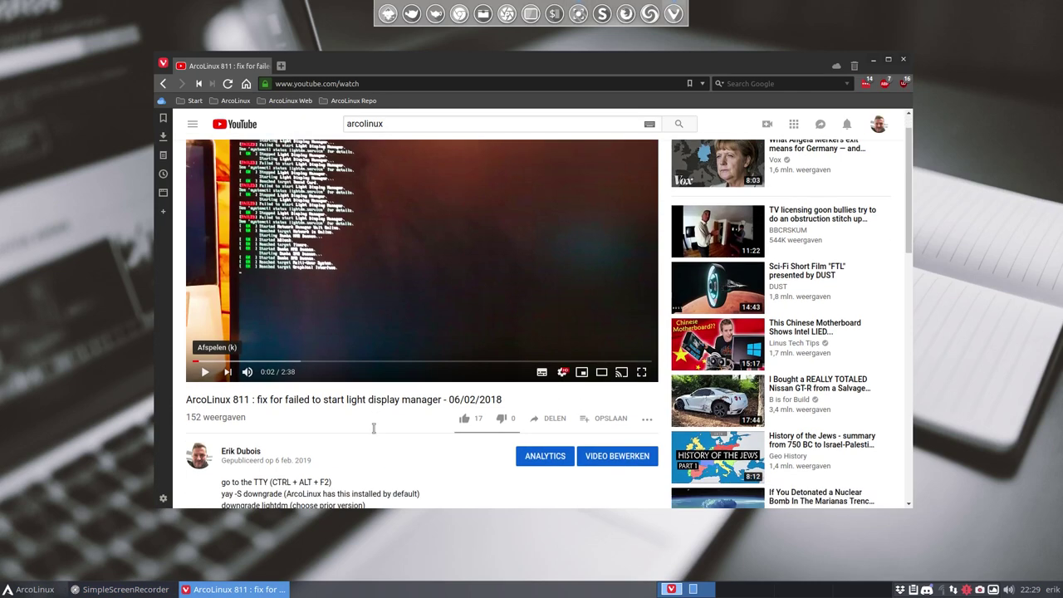
pyautogui.moveTo(269, 380); pyautogui.dragTo(311, 380)
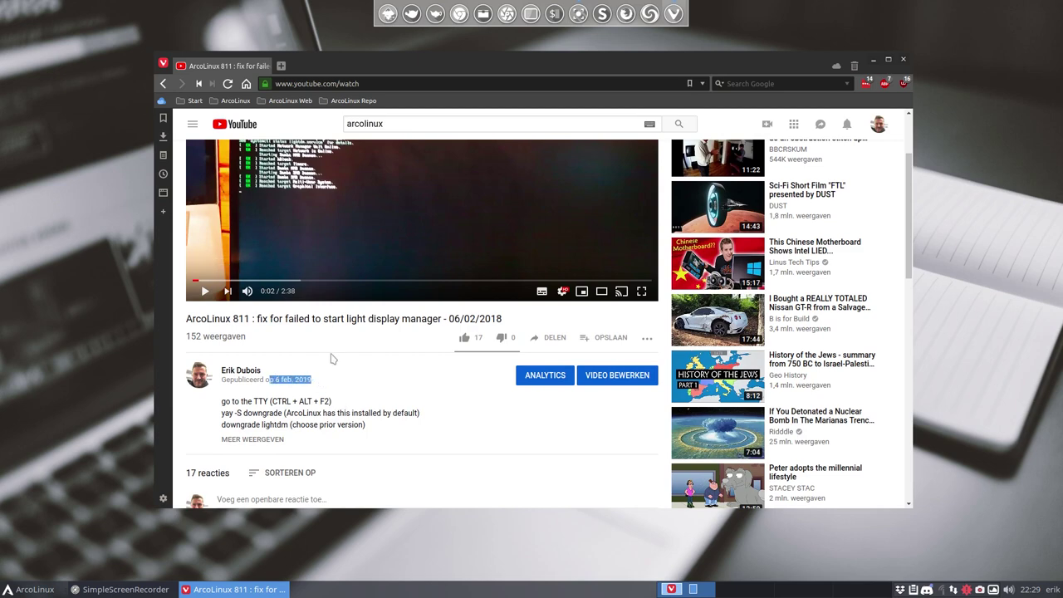
pyautogui.scroll(-2, 331, 358)
pyautogui.scroll(3, 331, 358)
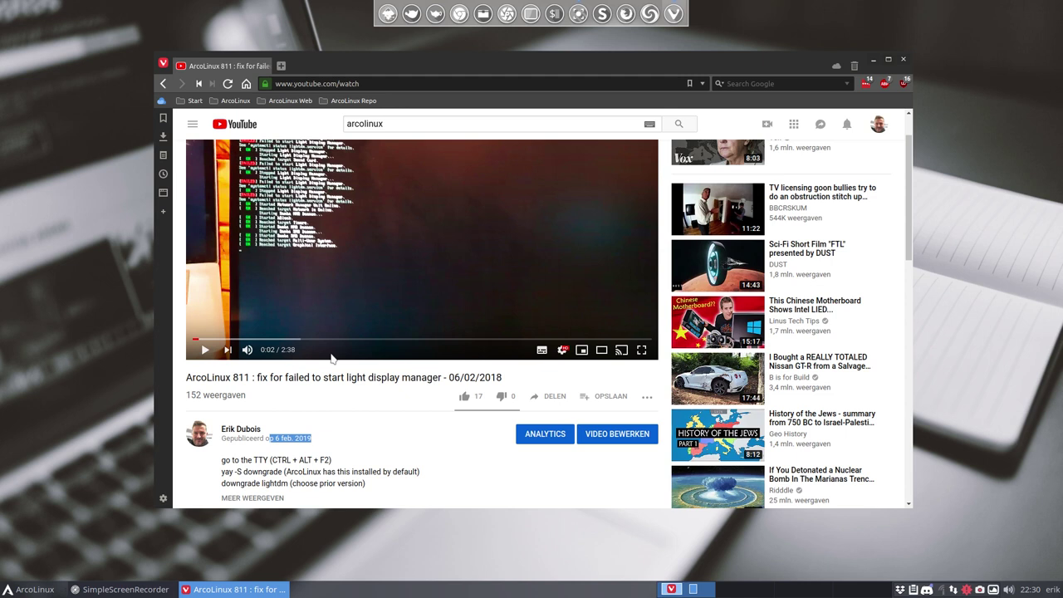
# Step: Minimize the browser, launch Thunar from the desktop, and open the /etc folder
pyautogui.click(873, 61)
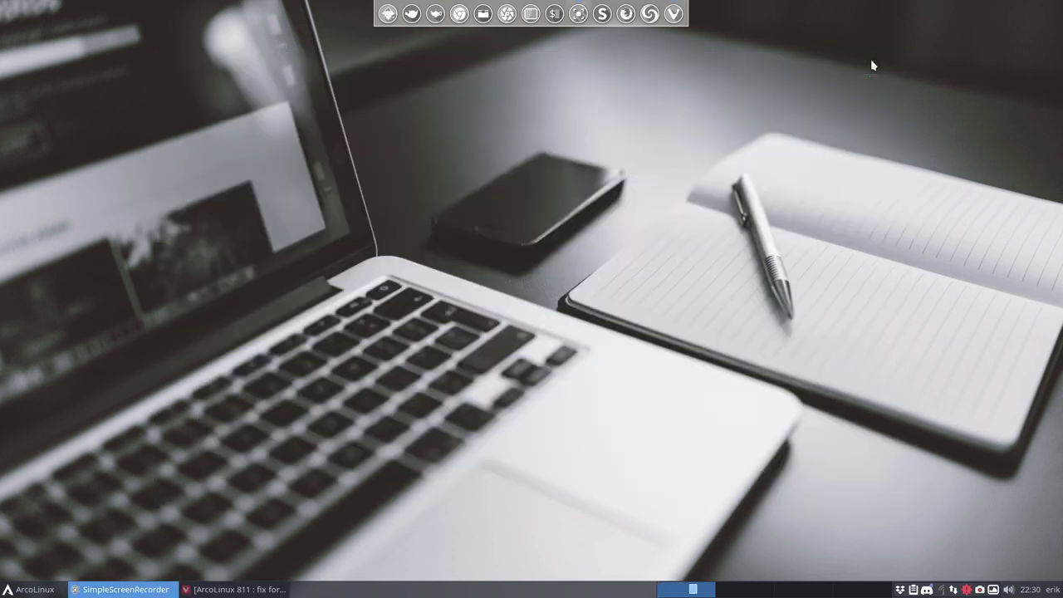
pyautogui.rightClick(311, 213)
pyautogui.click(334, 207)
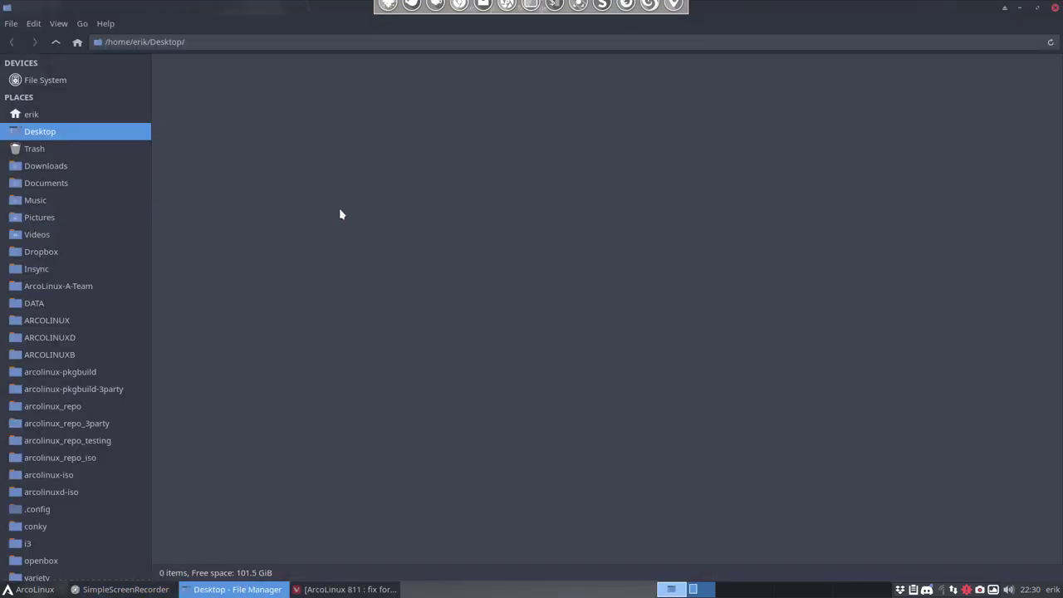
pyautogui.click(65, 79)
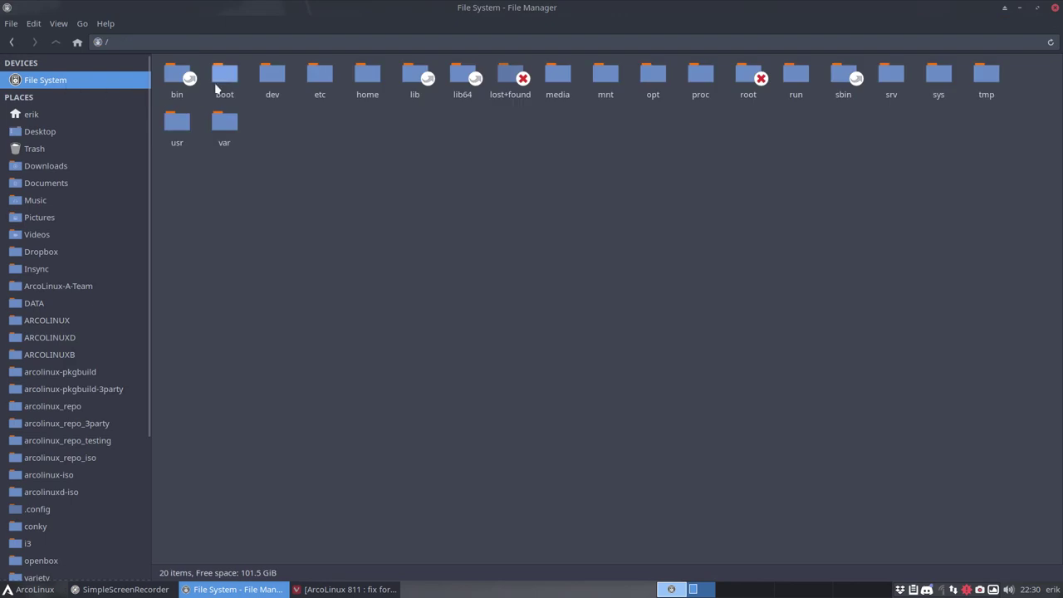
pyautogui.doubleClick(317, 76)
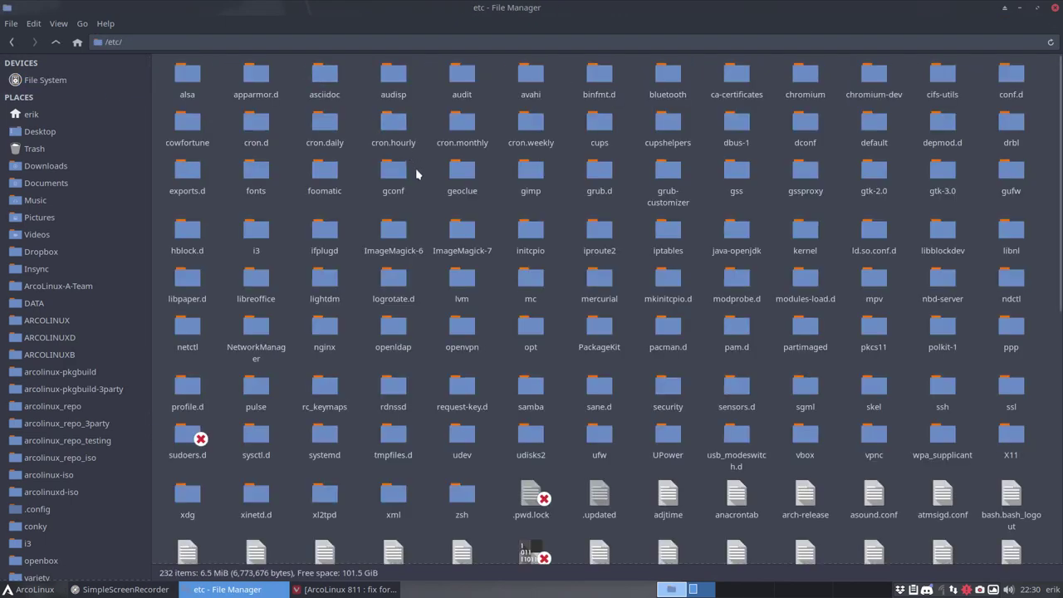
# Step: Type-ahead search for 'pacman.conf', correcting the mistyped name
pyautogui.write('ld')
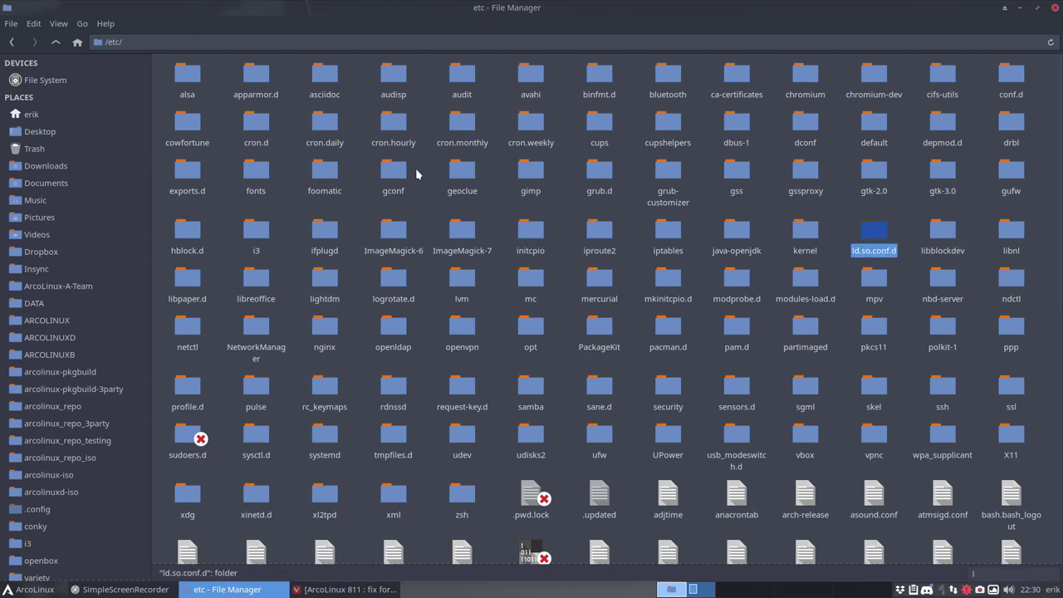
pyautogui.write('pacma')
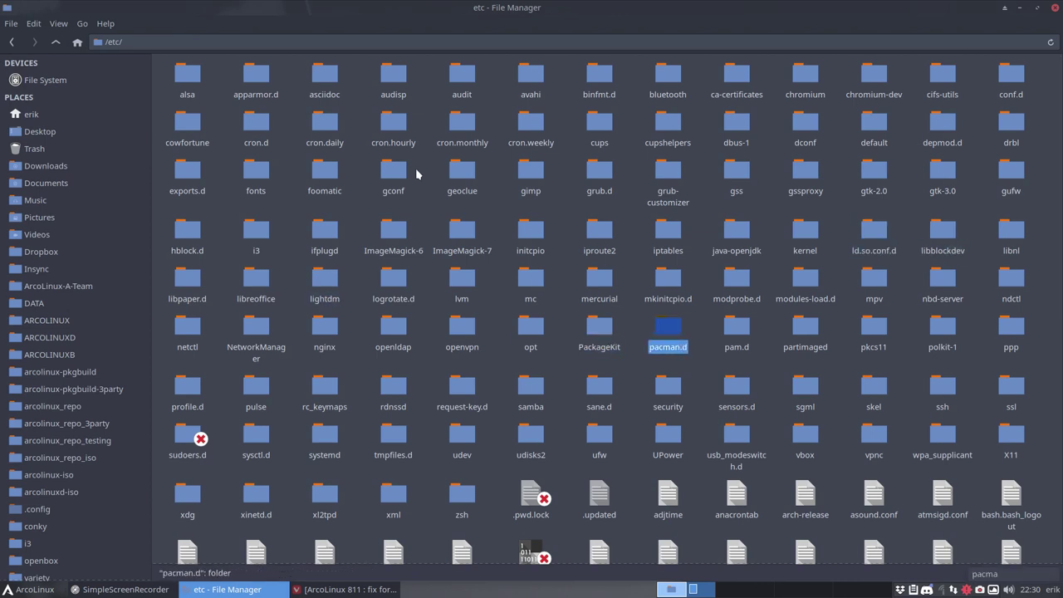
pyautogui.write('con')
pyautogui.press('BackSpace')
pyautogui.press('BackSpace')
pyautogui.press('BackSpace')
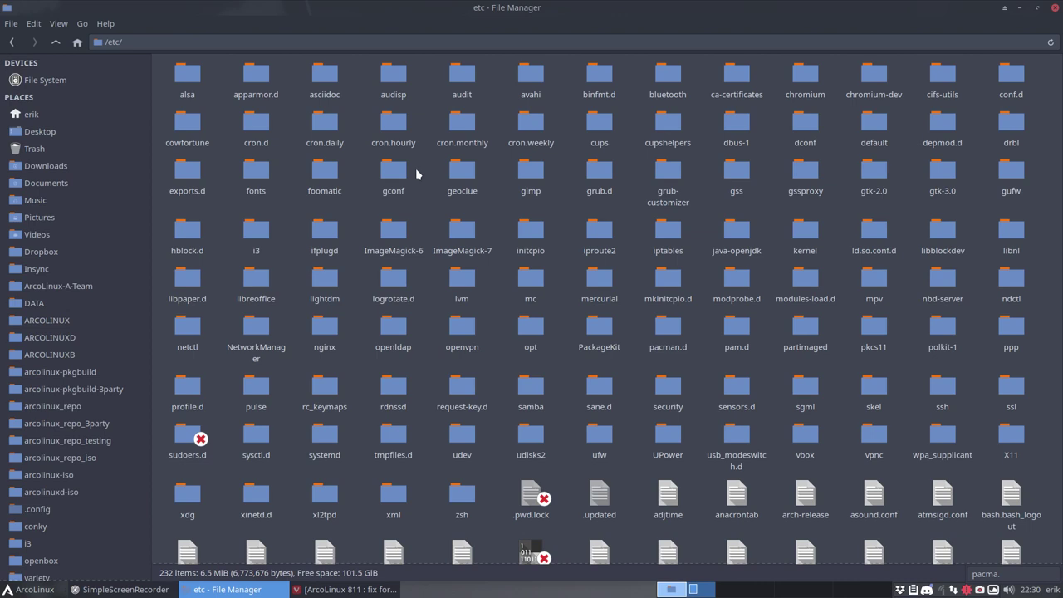
pyautogui.press('BackSpace')
pyautogui.press('BackSpace')
pyautogui.press('BackSpace')
pyautogui.write('manc')
pyautogui.write('.o')
pyautogui.write('co')
pyautogui.moveTo(1030, 574); pyautogui.dragTo(972, 573)
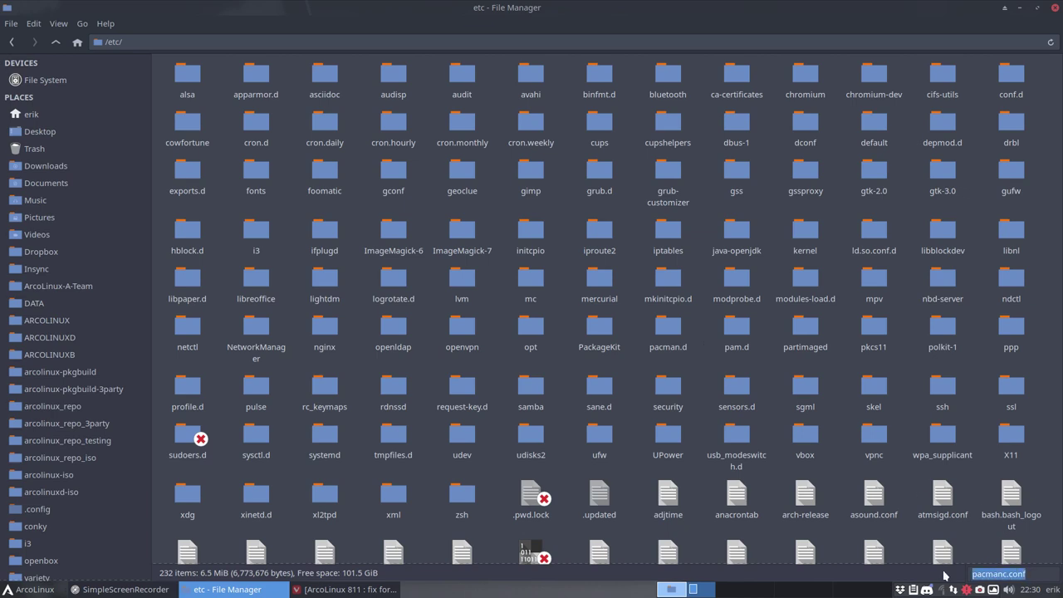
pyautogui.write('pacman.c')
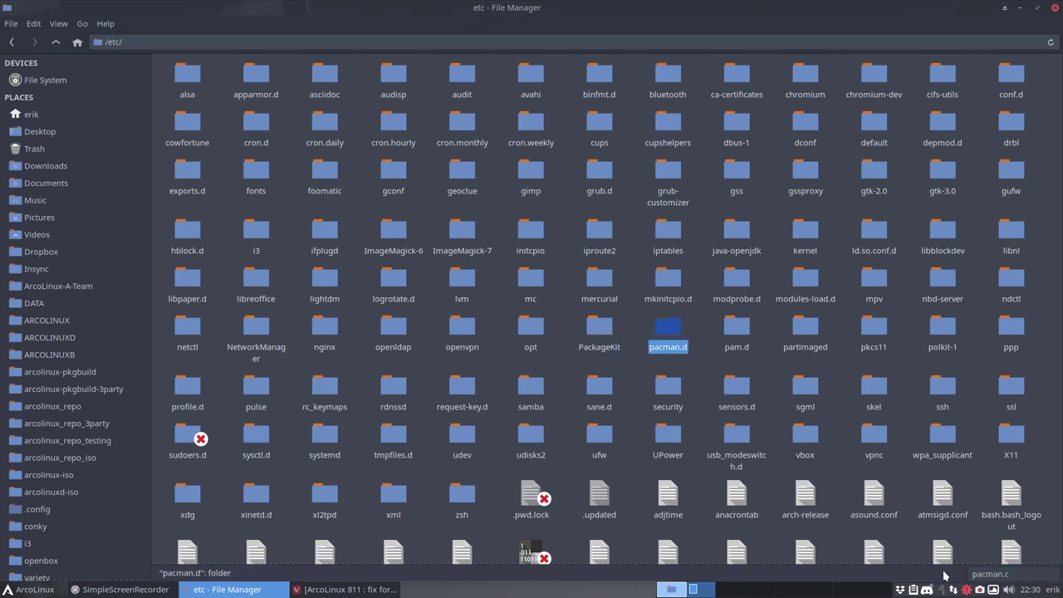
pyautogui.write('onf')
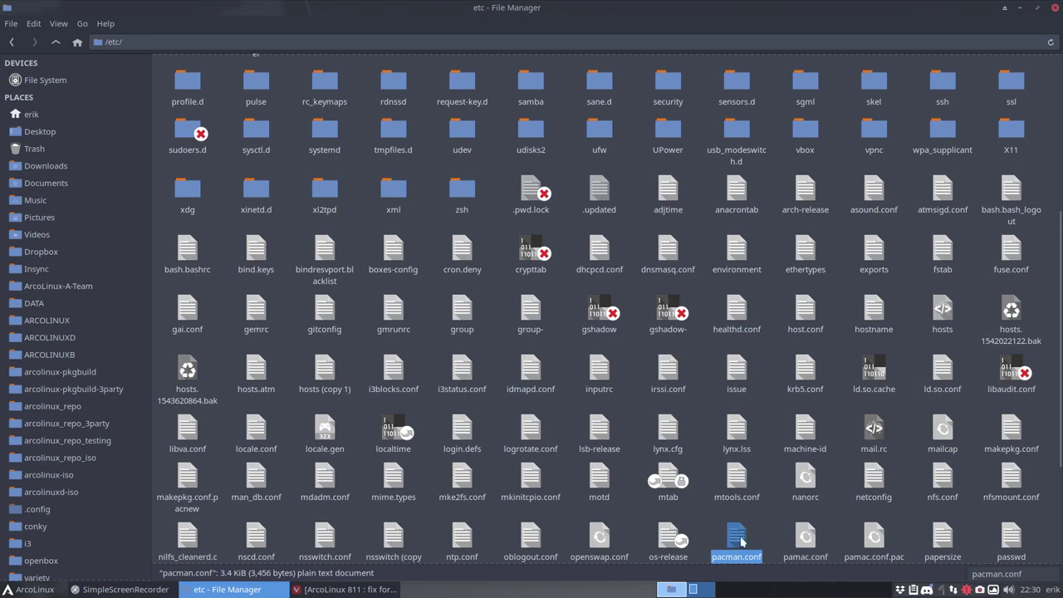
# Step: Open pacman.conf in Sublime Text, enlarge the text, and select the IgnorePkg = lightdm line
pyautogui.doubleClick(740, 539)
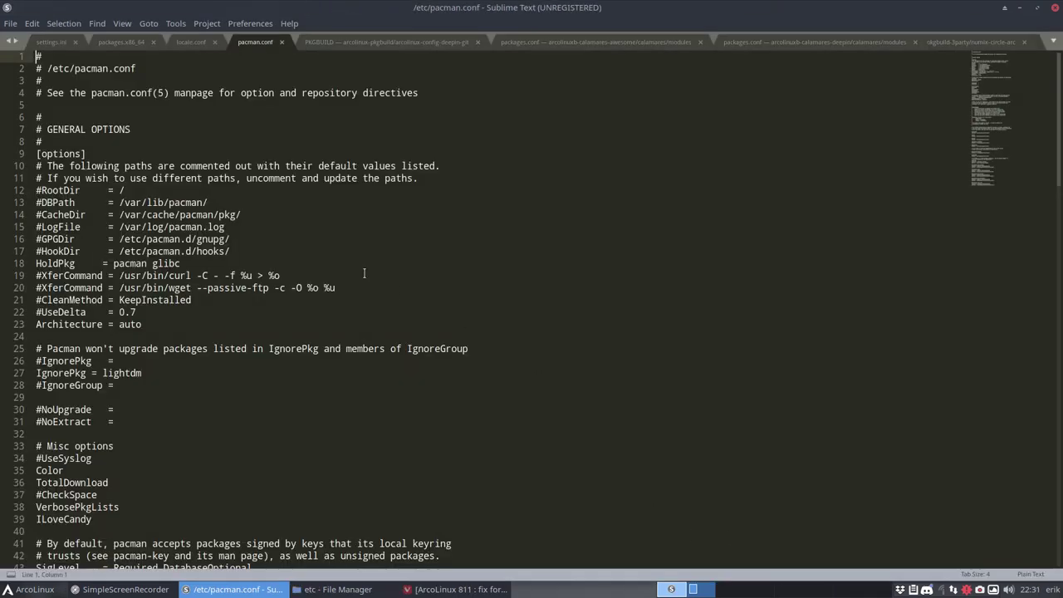
pyautogui.keyDown('ctrl'); pyautogui.scroll(2, 360, 261); pyautogui.keyUp('ctrl')
pyautogui.keyDown('ctrl'); pyautogui.scroll(1, 353, 241); pyautogui.keyUp('ctrl')
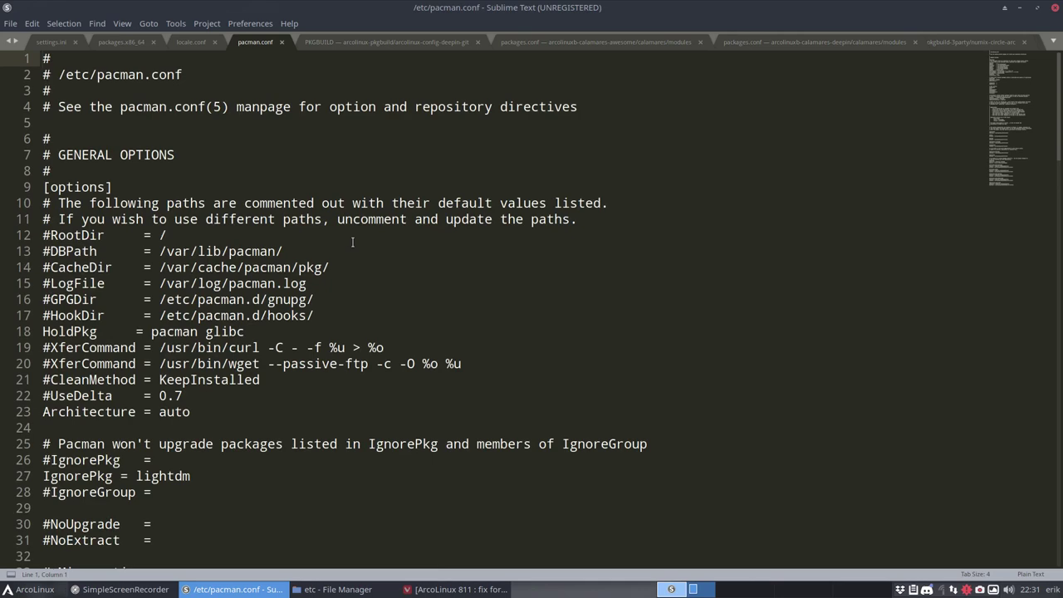
pyautogui.scroll(-6, 329, 267)
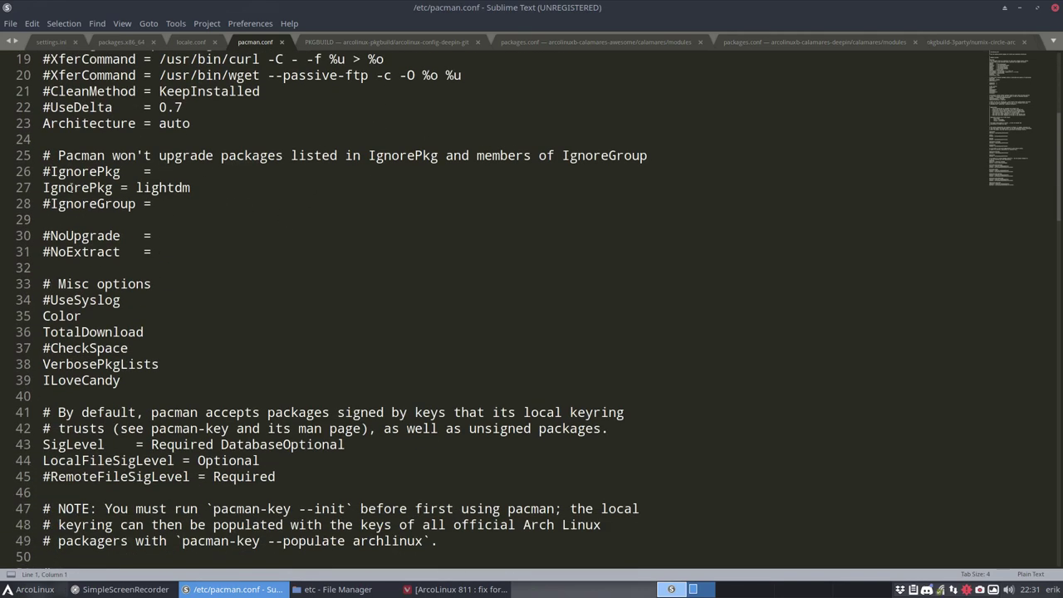
pyautogui.moveTo(192, 188); pyautogui.dragTo(12, 190)
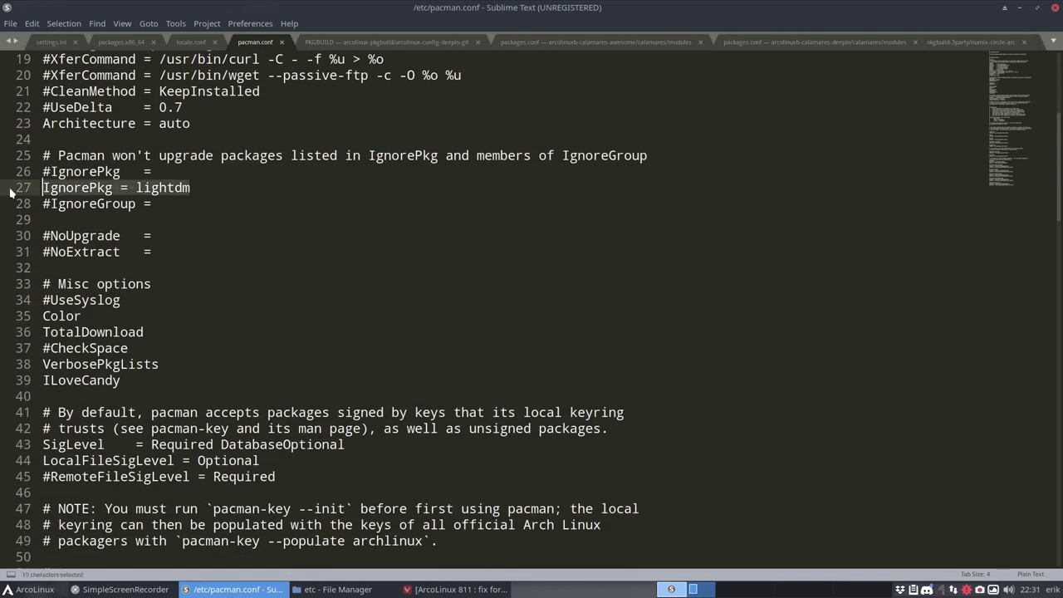
# Step: Run 'update' in a new terminal and confirm installing the audit upgrade
pyautogui.press('super+Return')
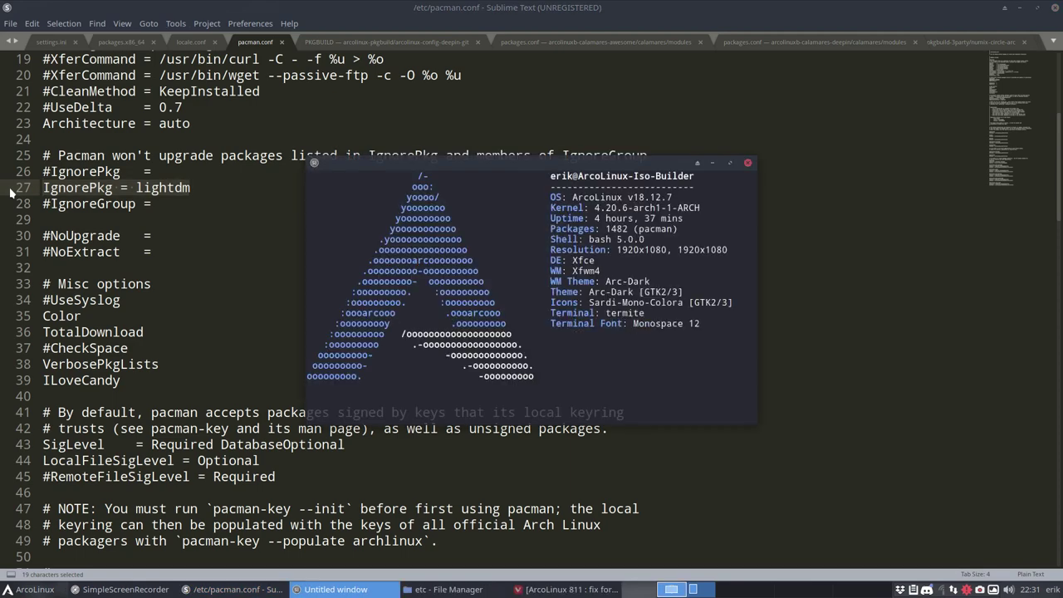
pyautogui.write('update')
pyautogui.press('Return')
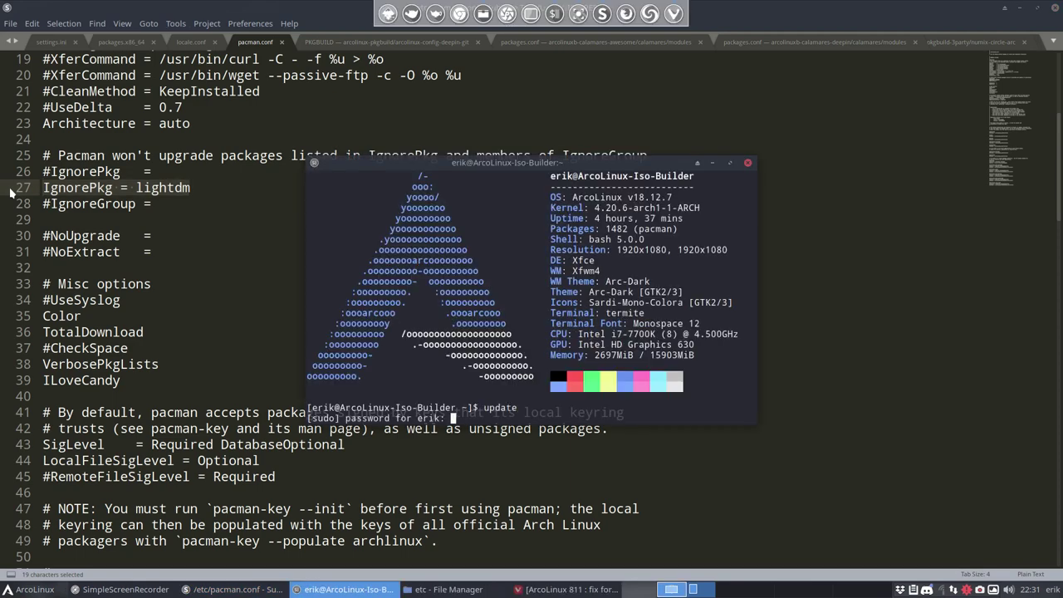
pyautogui.press('Return')
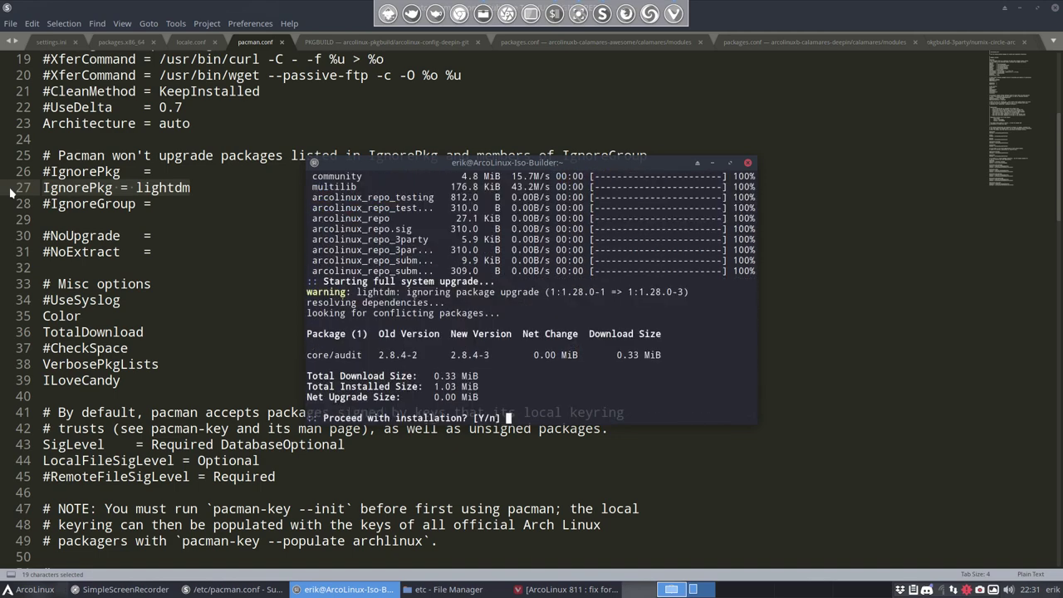
pyautogui.press('Return')
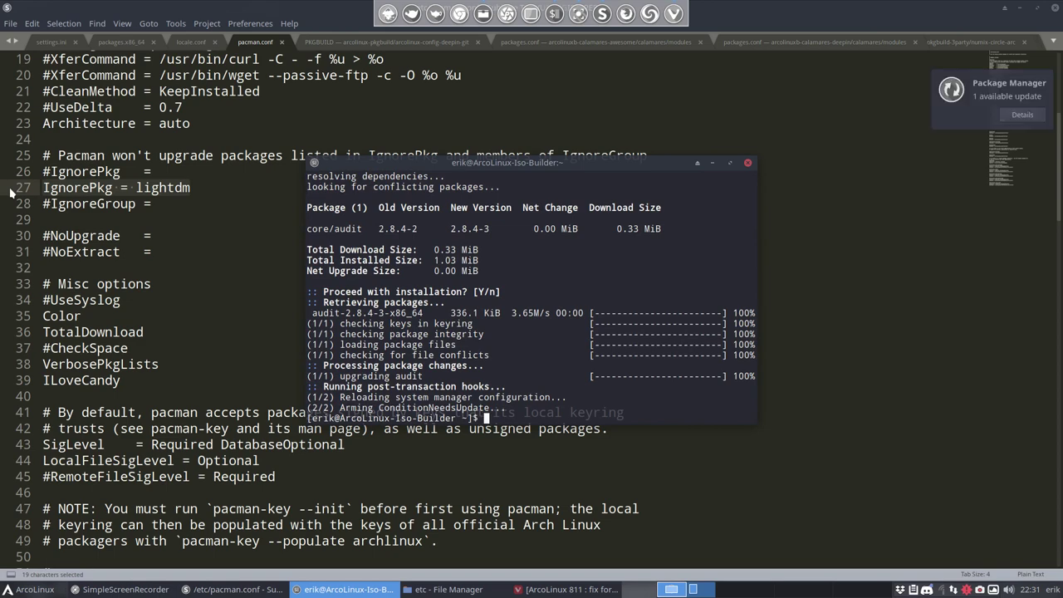
# Step: Rerun 'update' and highlight the warning that lightdm 1.28.0-1 → 1:1.28.0-3 is ignored
pyautogui.write('update')
pyautogui.press('Return')
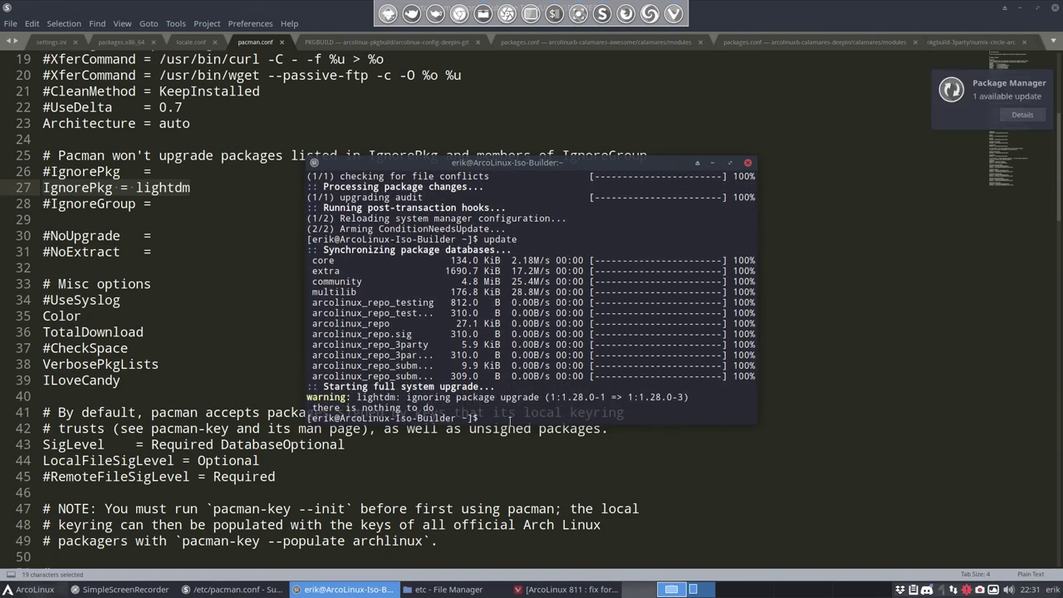
pyautogui.moveTo(407, 397); pyautogui.dragTo(446, 398)
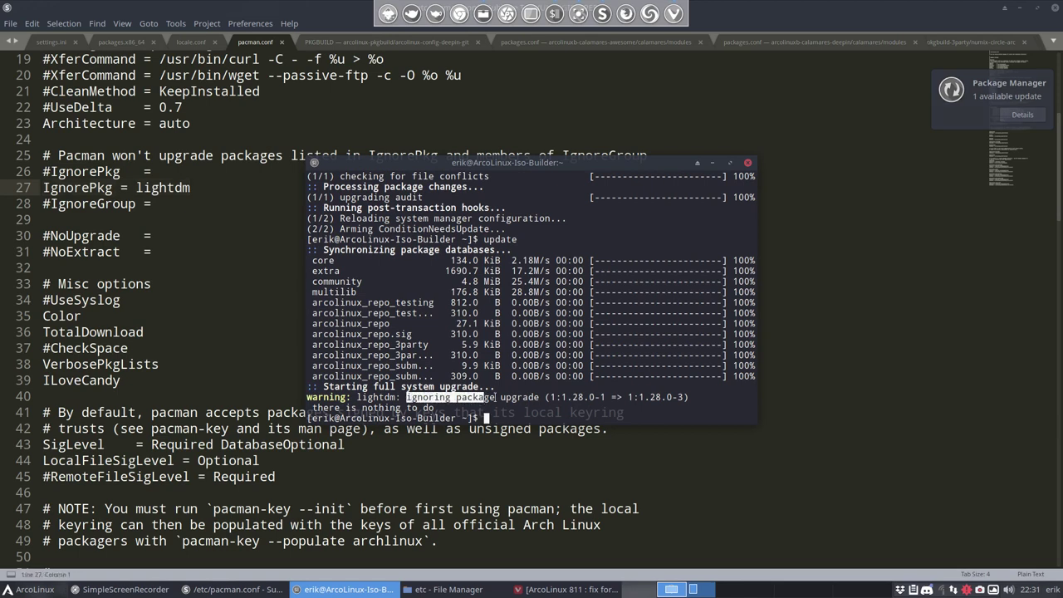
pyautogui.moveTo(561, 397); pyautogui.dragTo(605, 397)
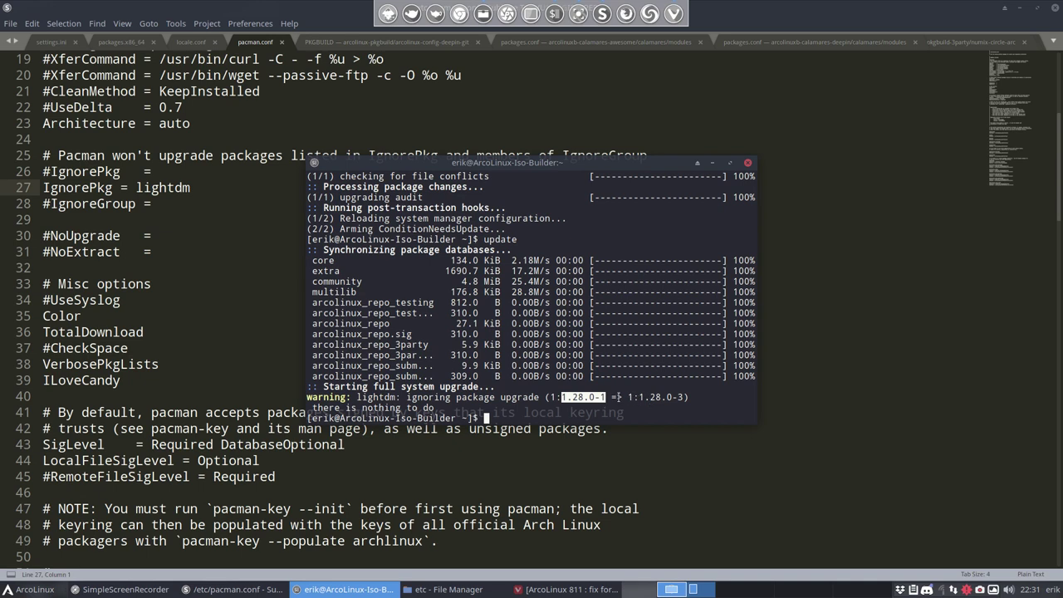
pyautogui.moveTo(628, 397); pyautogui.dragTo(684, 397)
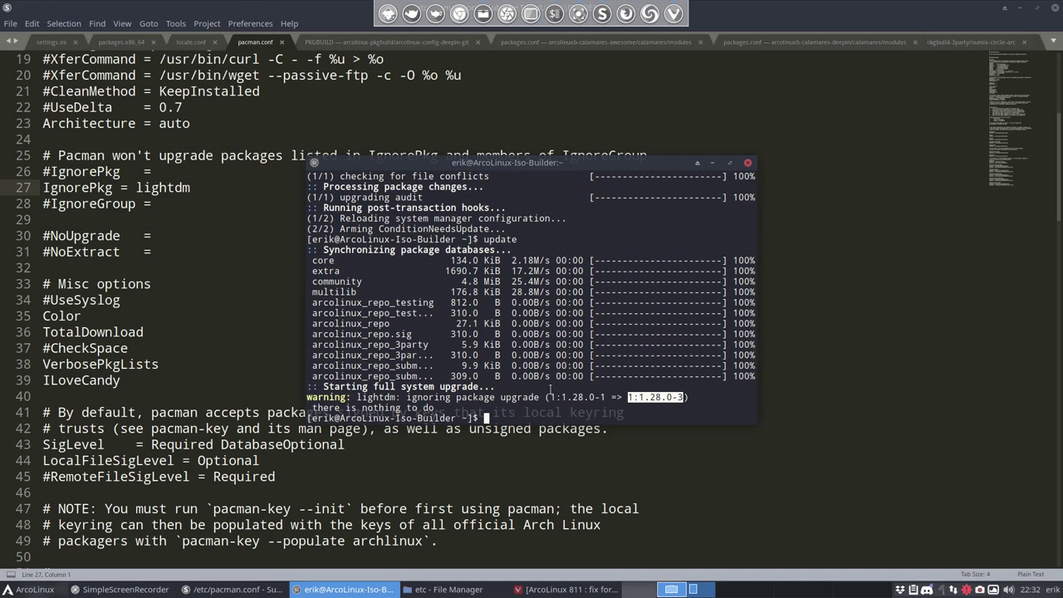
# Step: Delete the IgnorePkg = lightdm line from pacman.conf and save, entering the sudo password
pyautogui.click(150, 283)
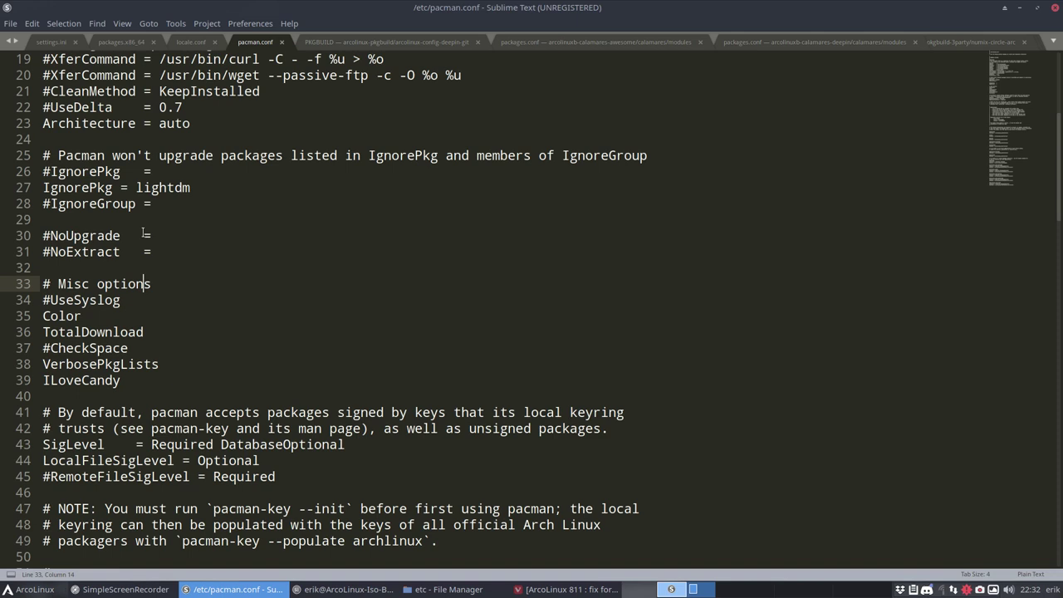
pyautogui.moveTo(200, 188); pyautogui.dragTo(35, 190)
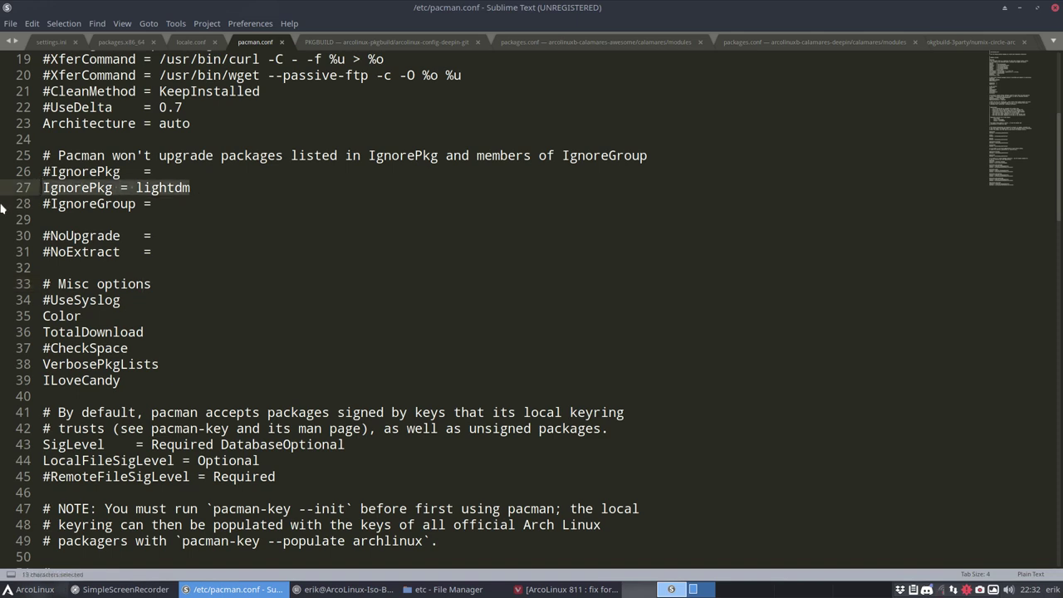
pyautogui.press('Delete')
pyautogui.press('Delete')
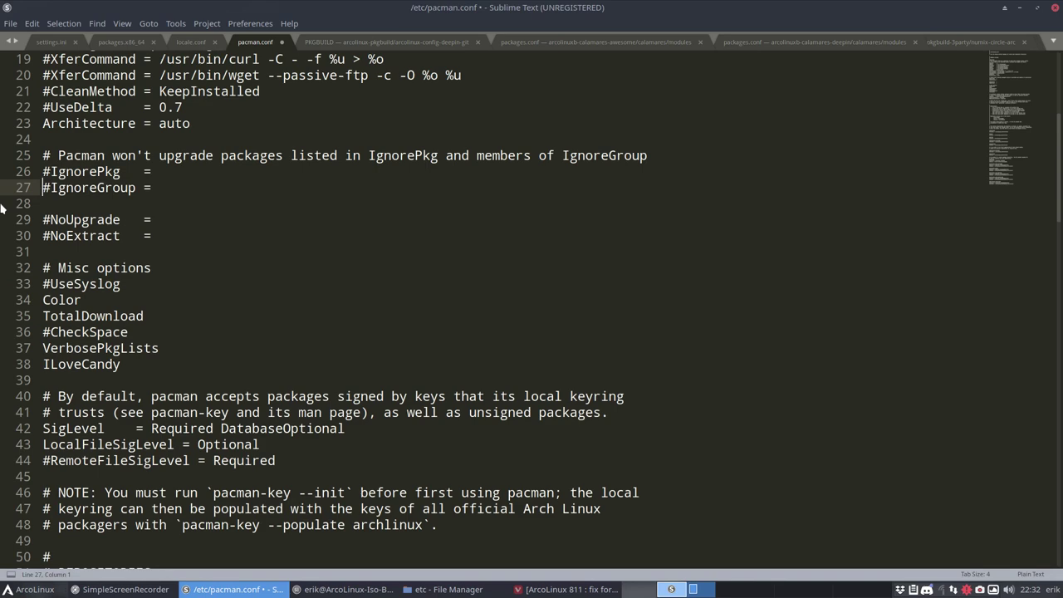
pyautogui.hotkey('ctrl', 's')
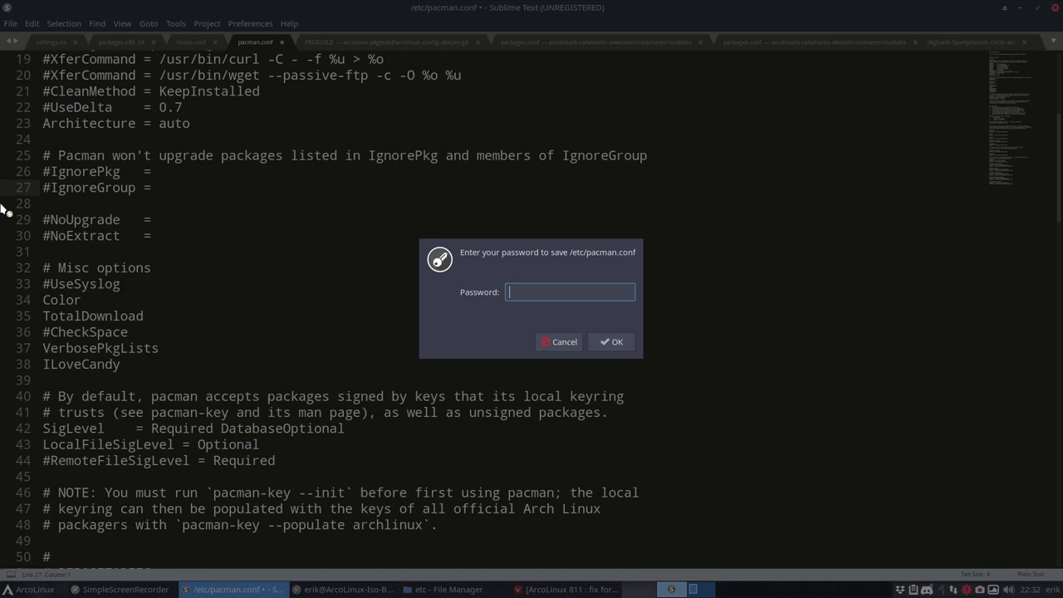
pyautogui.write('***')
pyautogui.press('Return')
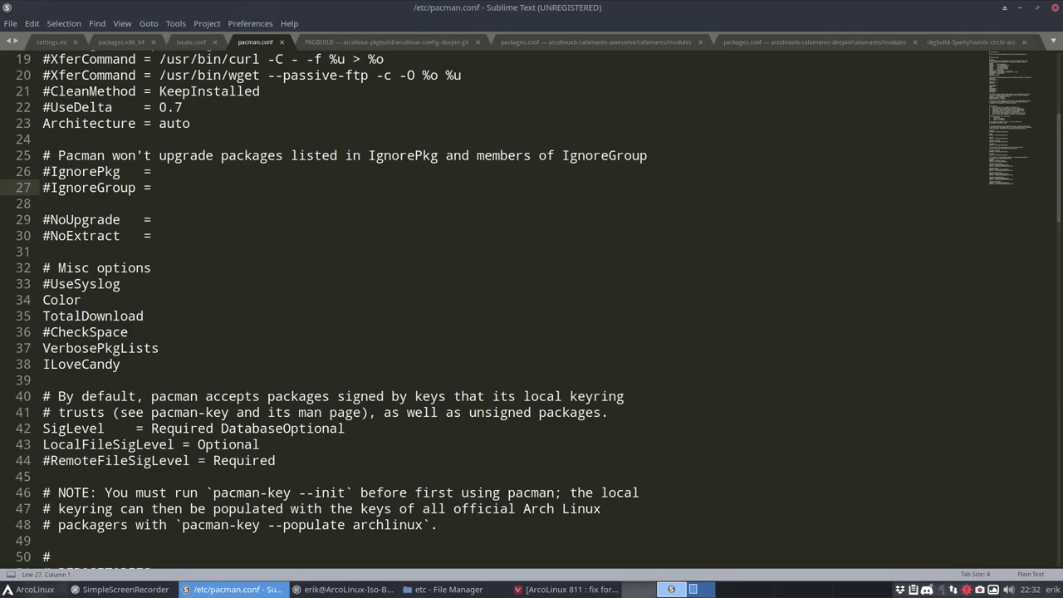
# Step: Close Sublime Text, run 'update', and confirm upgrading lightdm to 1.28.0-3
pyautogui.click(1040, 8)
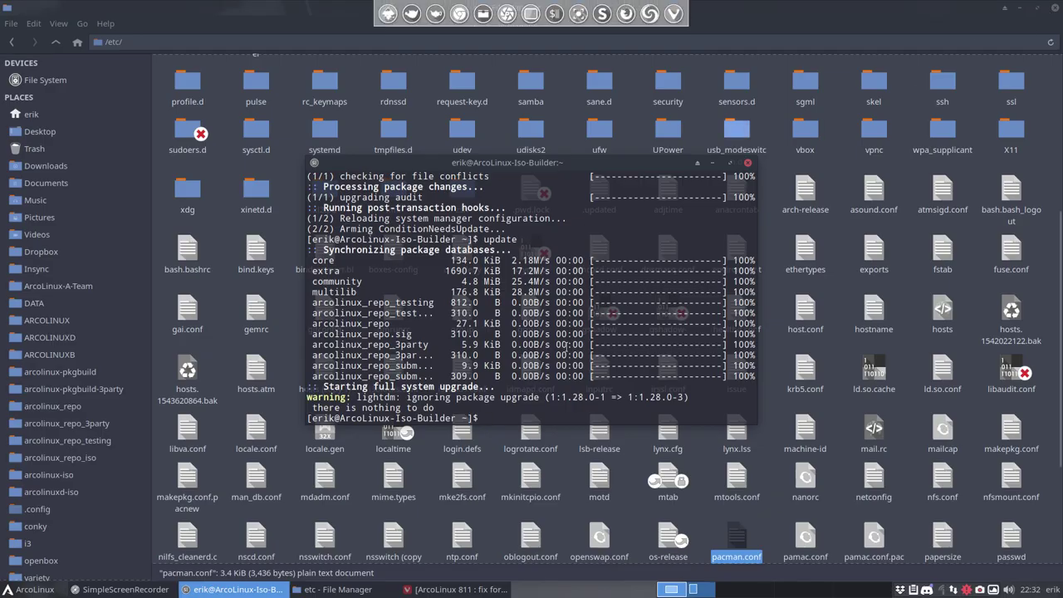
pyautogui.write('update')
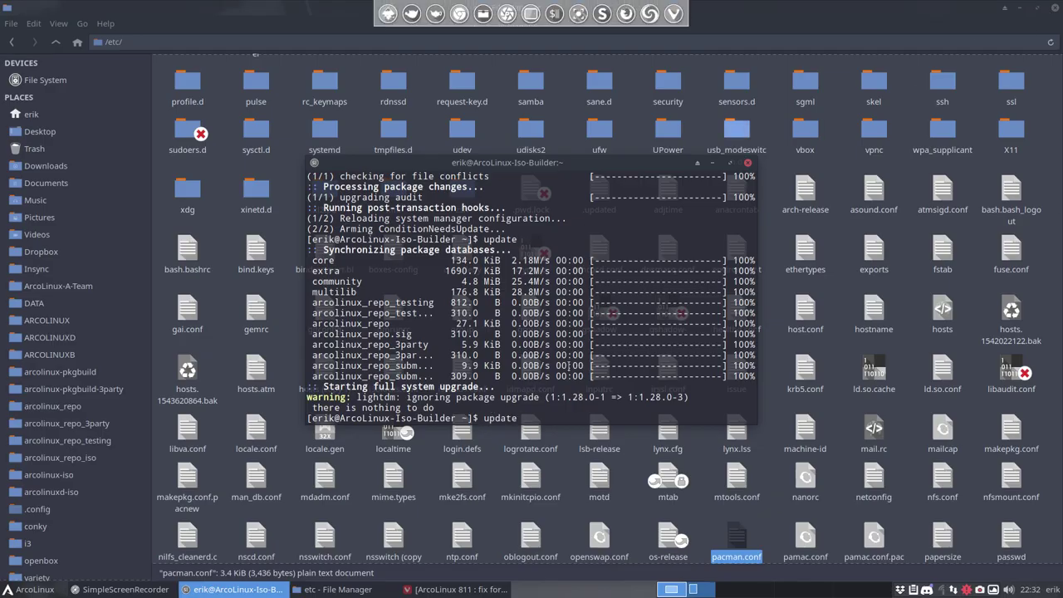
pyautogui.press('Return')
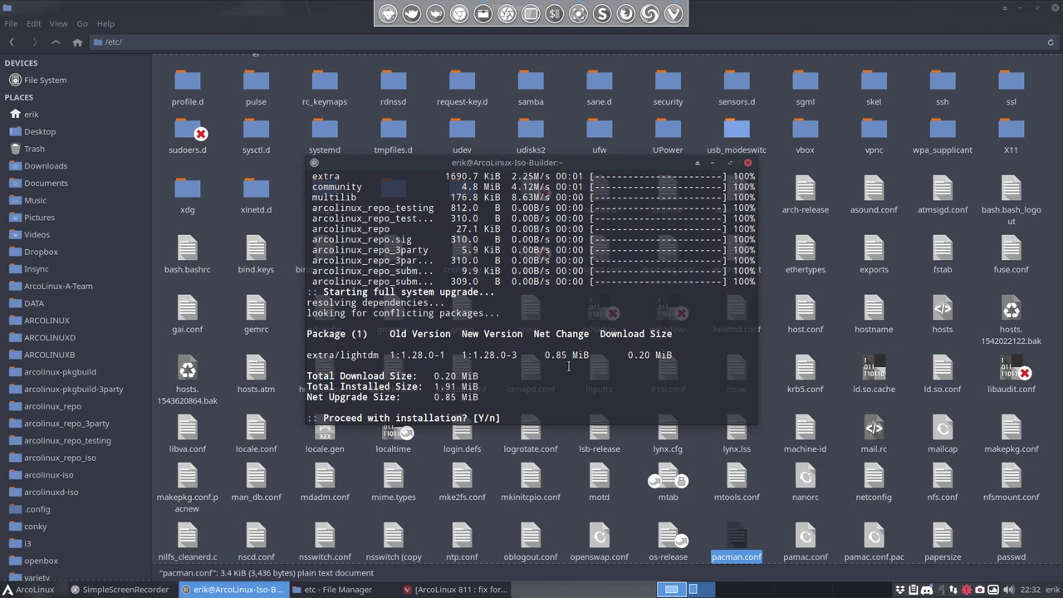
pyautogui.press('Return')
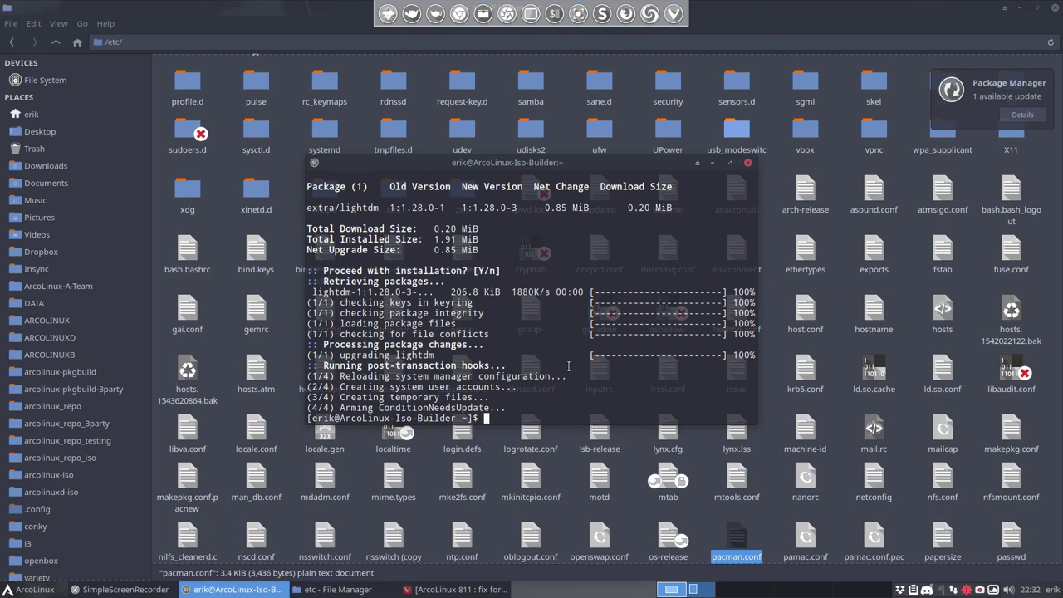
# Step: Run 'pksyua' for AUR upgrades and highlight the google-chrome package in the output
pyautogui.write('pk')
pyautogui.write('syua')
pyautogui.press('Return')
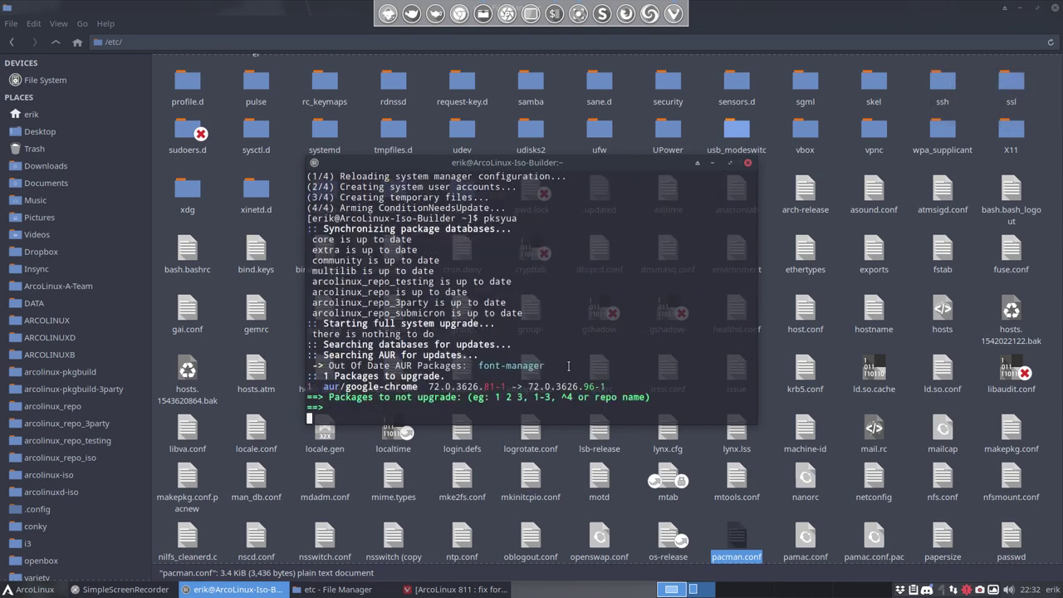
pyautogui.scroll(3, 516, 384)
pyautogui.scroll(-1, 516, 384)
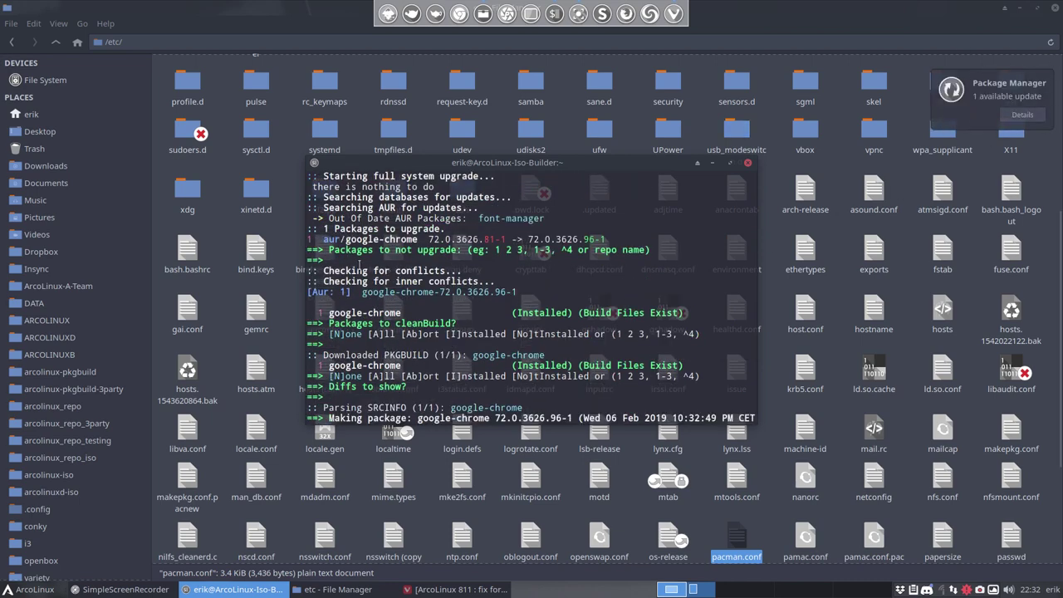
pyautogui.moveTo(346, 239); pyautogui.dragTo(429, 239)
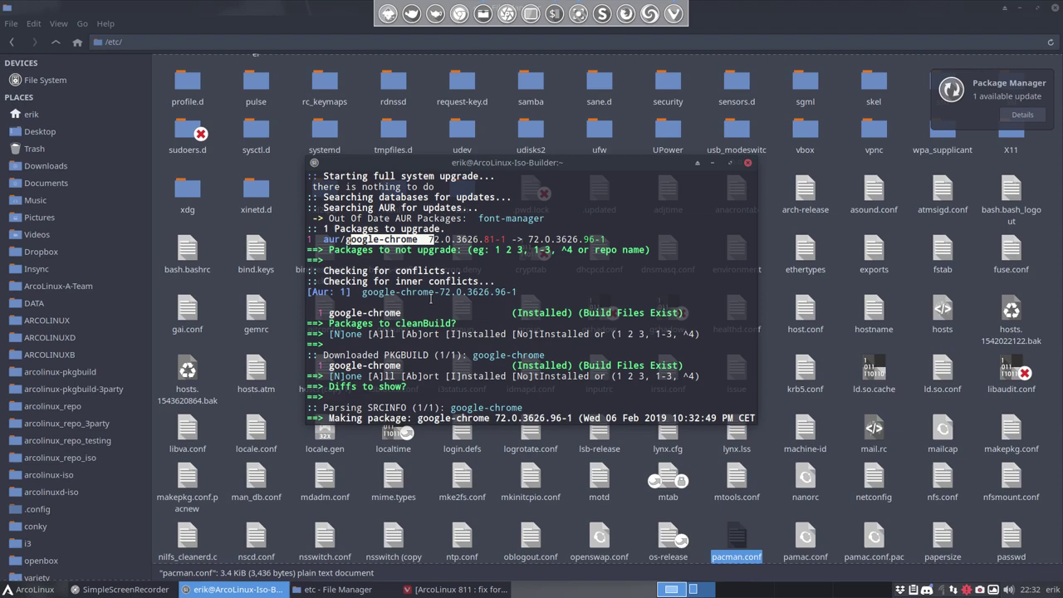
# Step: Run 'update' twice more to start the google-chrome AUR build
pyautogui.write('update')
pyautogui.press('Return')
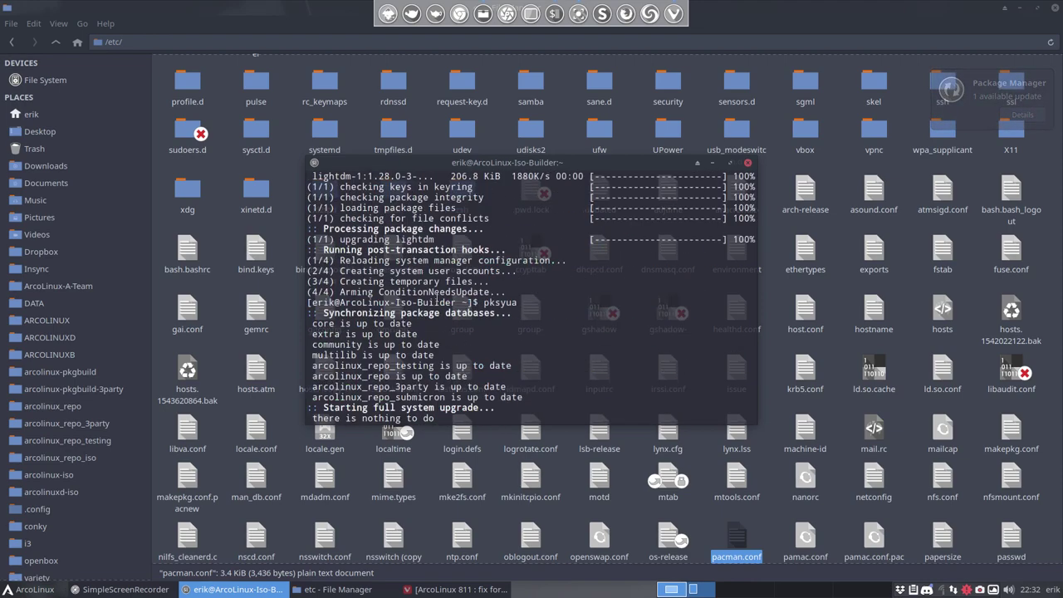
pyautogui.write('update')
pyautogui.press('Return')
# Step: Minimize the terminal to bring Thunar's /etc view to the front
pyautogui.click(713, 162)
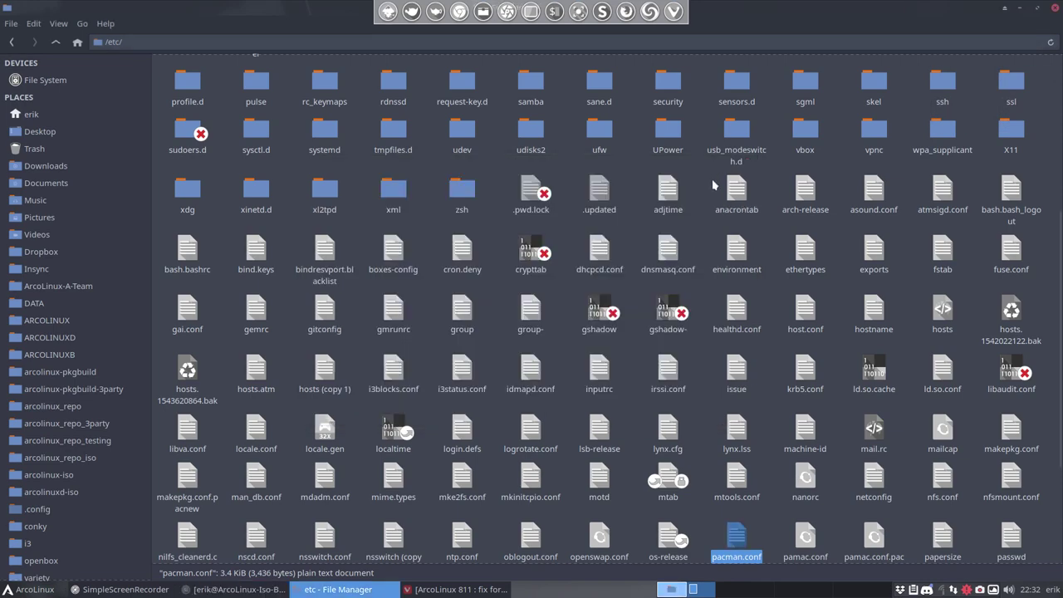